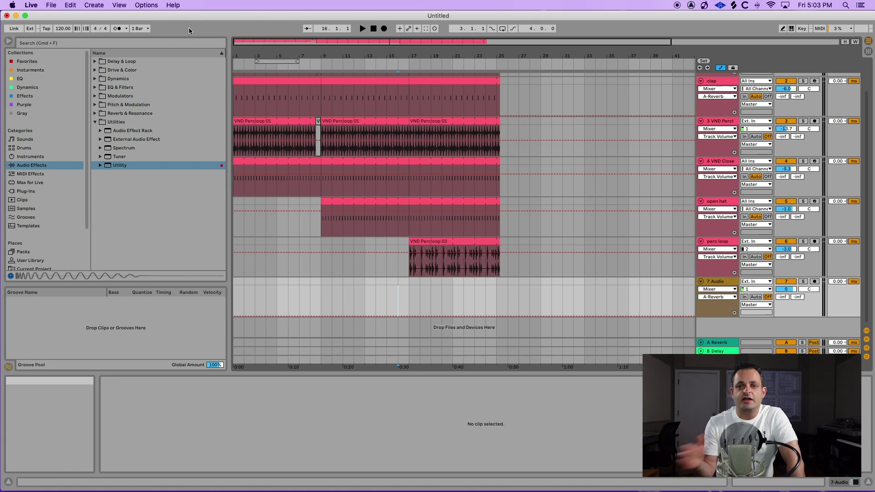
Check that Export Audio/Video renders the Master track, then close the dialog without rendering
{"action": "left_click", "coordinate": [51, 5]}
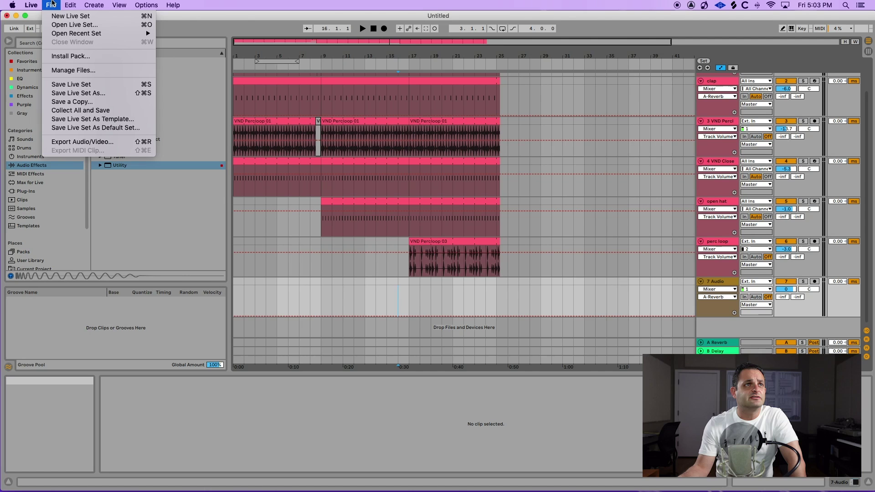
{"action": "left_click", "coordinate": [82, 142]}
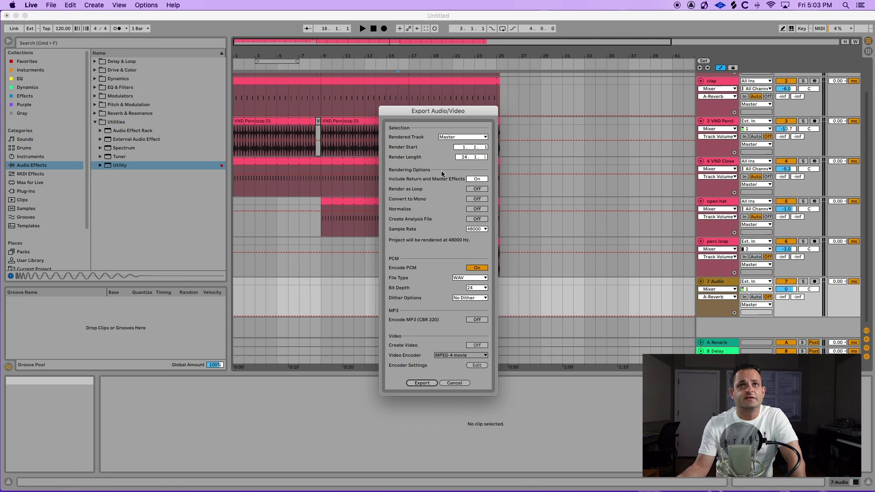
{"action": "left_click", "coordinate": [445, 138]}
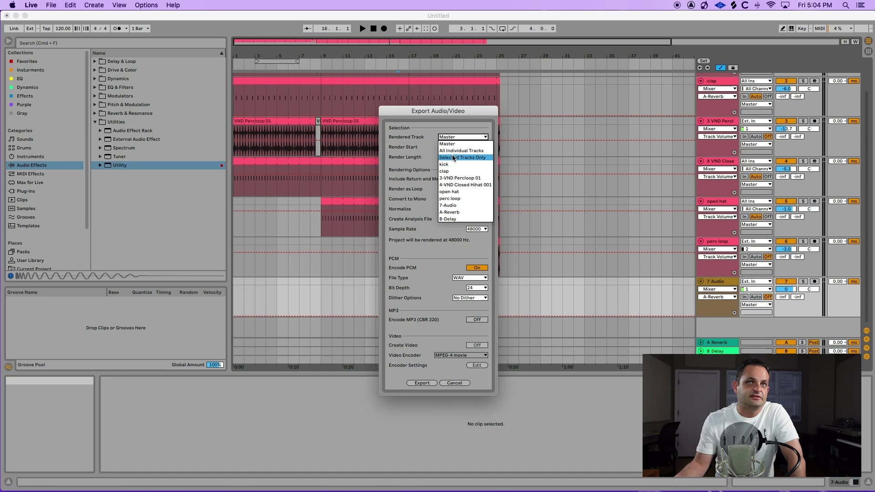
{"action": "left_click", "coordinate": [449, 144]}
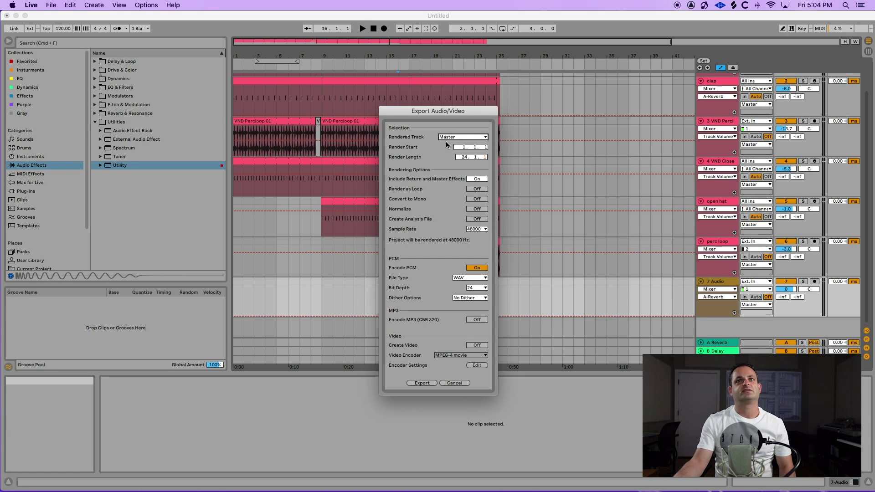
{"action": "left_click", "coordinate": [446, 138]}
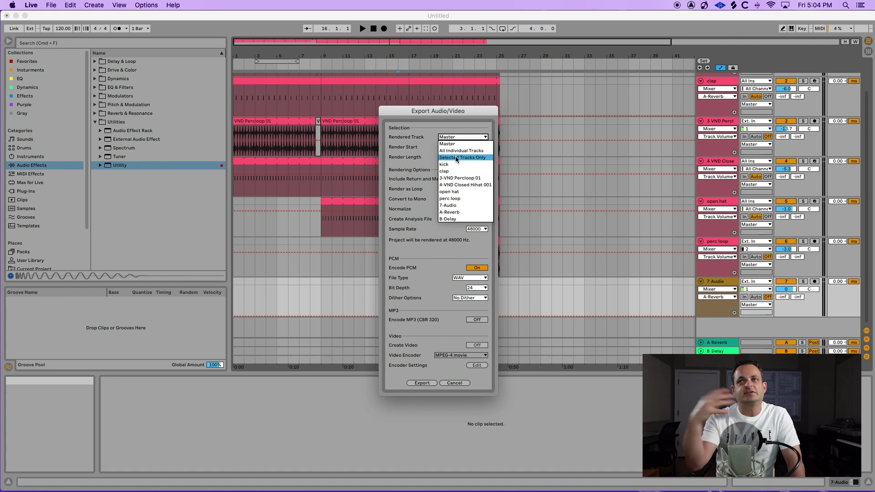
{"action": "left_click", "coordinate": [422, 160]}
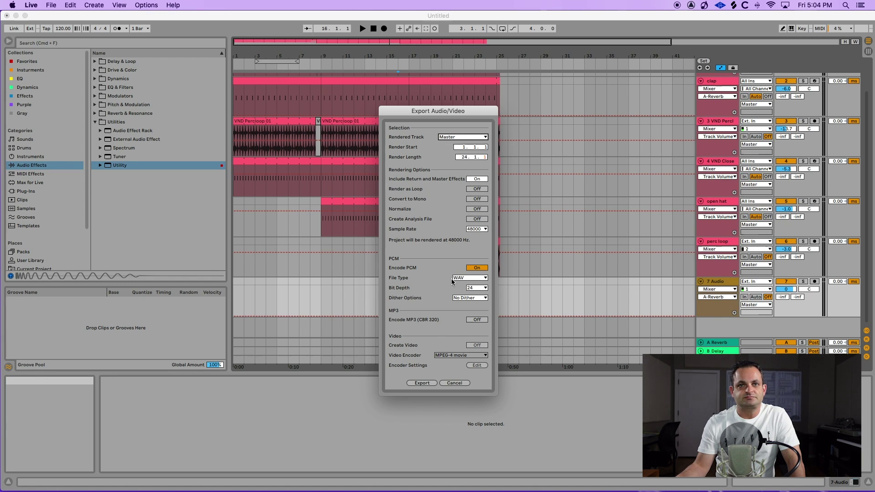
{"action": "left_click", "coordinate": [454, 383]}
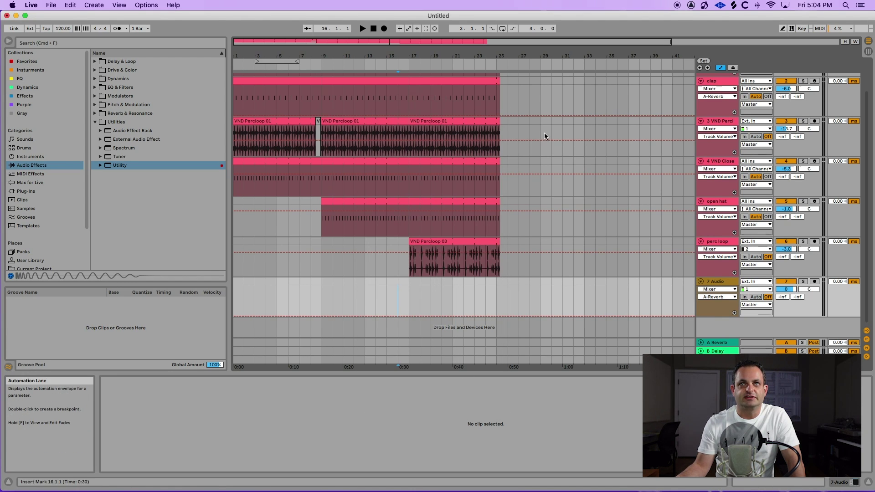
Select the VND Percloop clips through bar 29 and set the export render length to 100 bars
{"action": "left_click_drag", "start_coordinate": [545, 134], "coordinate": [151, 131]}
{"action": "left_click", "coordinate": [51, 5]}
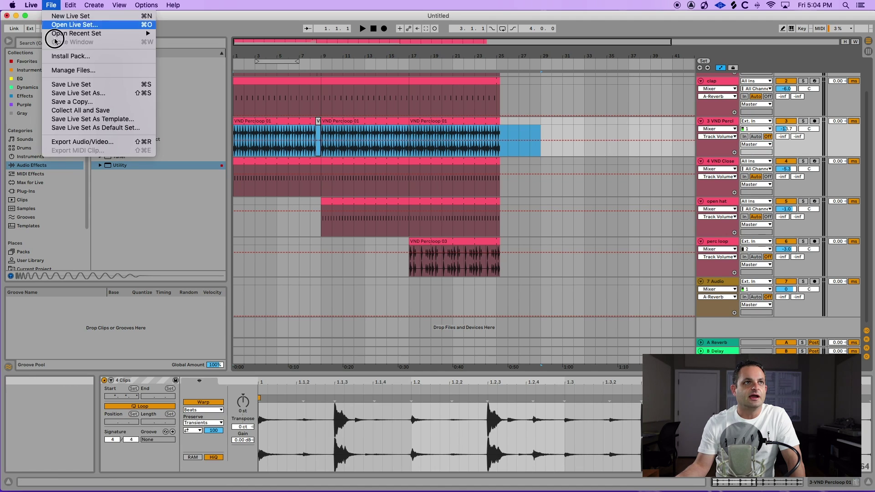
{"action": "left_click", "coordinate": [83, 142]}
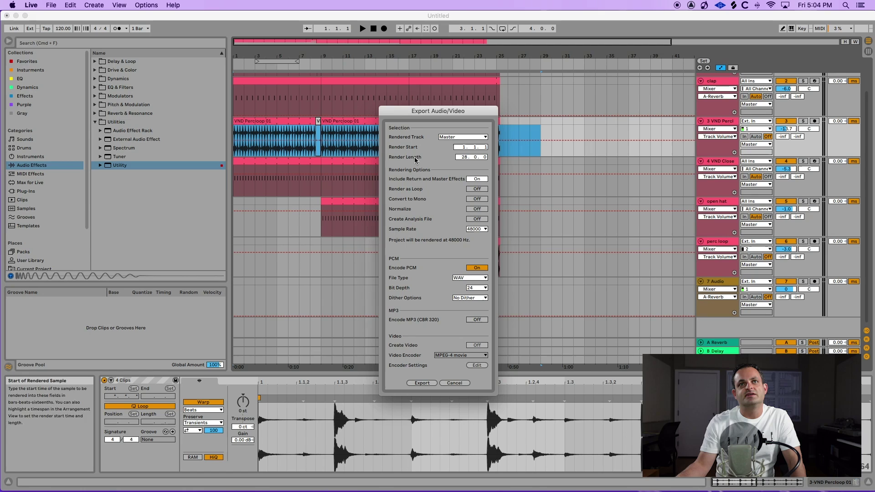
{"action": "left_click", "coordinate": [463, 147]}
{"action": "left_click", "coordinate": [463, 157]}
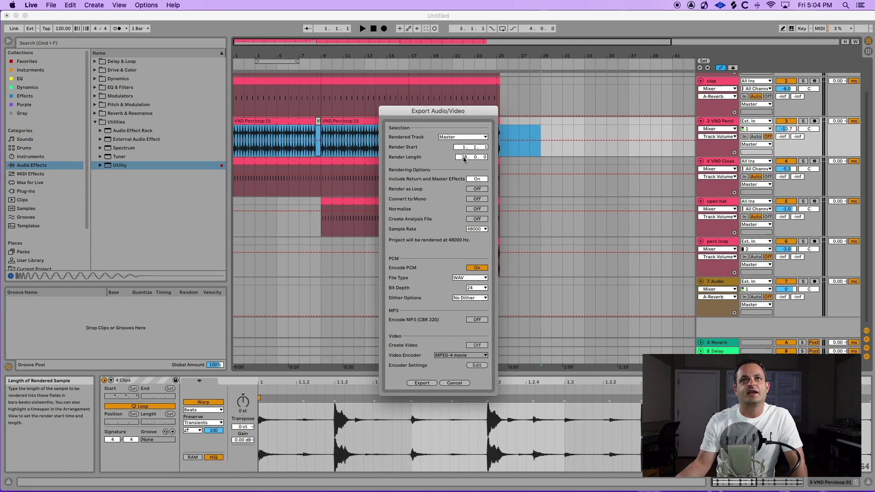
{"action": "left_click", "coordinate": [463, 158]}
{"action": "key", "text": "Return"}
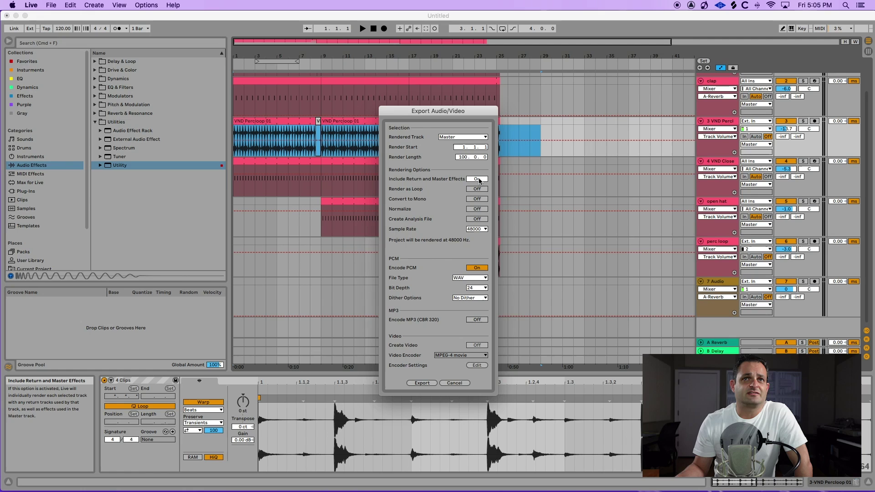
Try All Individual Tracks and Selected Tracks Only, leaving Include Return and Master Effects on
{"action": "left_click", "coordinate": [451, 137]}
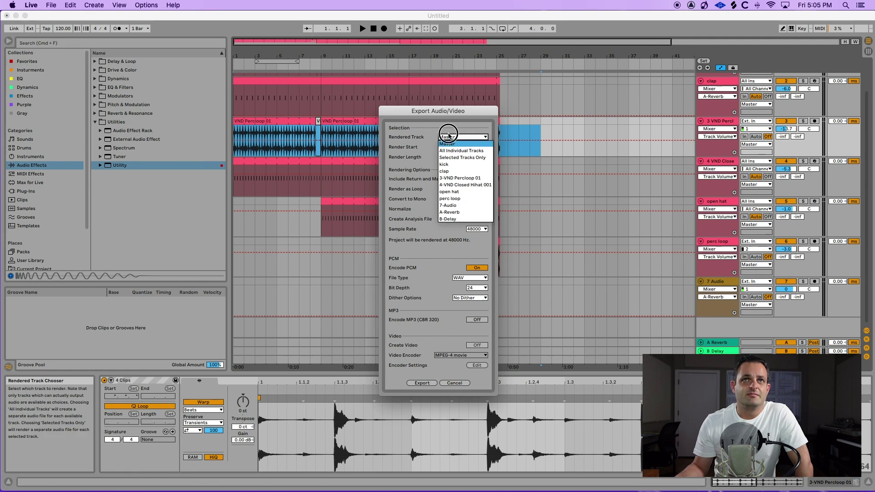
{"action": "left_click", "coordinate": [454, 147]}
{"action": "left_click", "coordinate": [448, 138]}
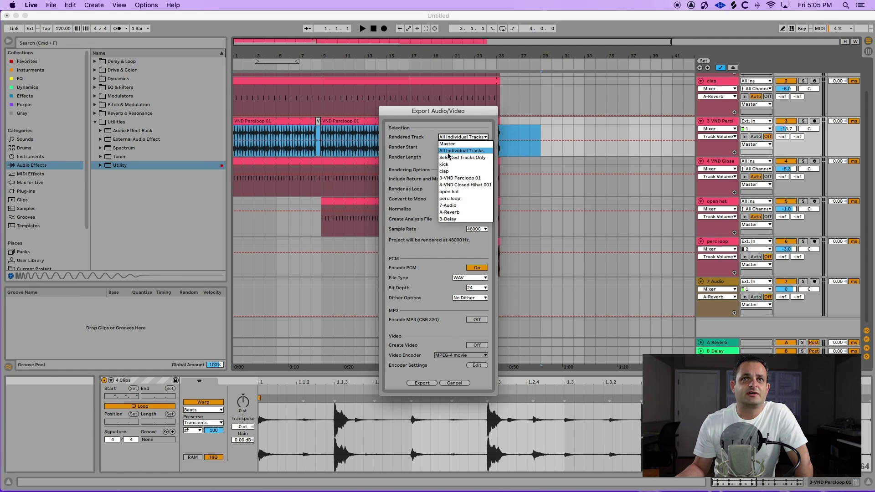
{"action": "left_click", "coordinate": [446, 139]}
{"action": "left_click", "coordinate": [445, 138]}
{"action": "left_click", "coordinate": [442, 141]}
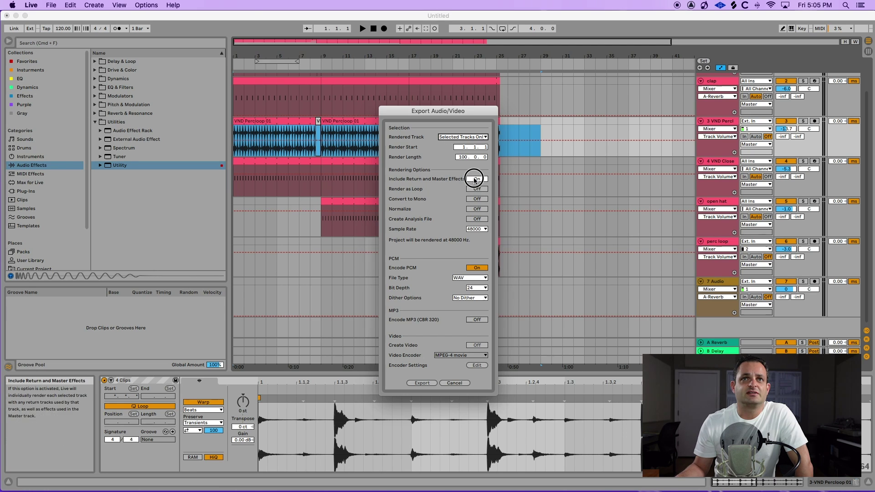
{"action": "left_click", "coordinate": [451, 138]}
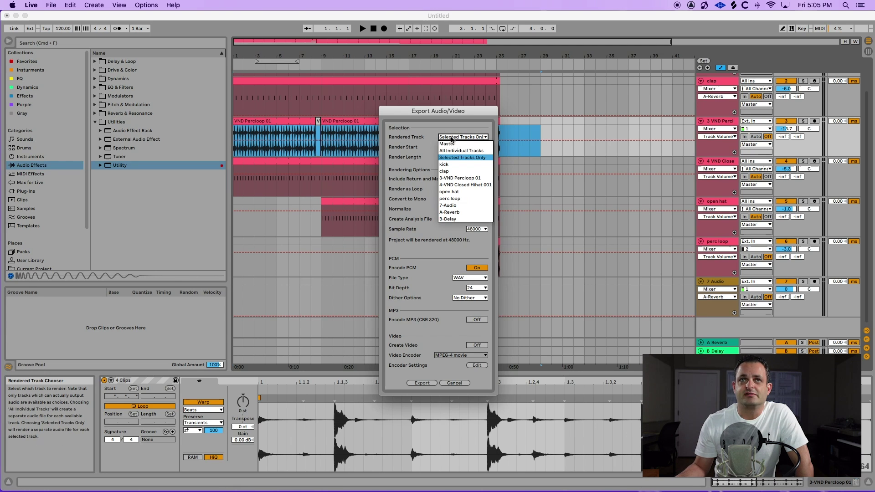
{"action": "left_click", "coordinate": [449, 147]}
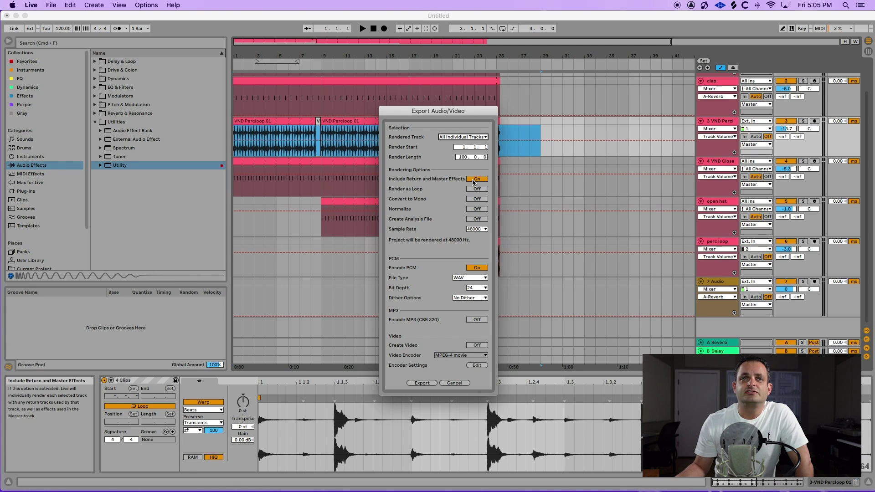
{"action": "left_click", "coordinate": [473, 182]}
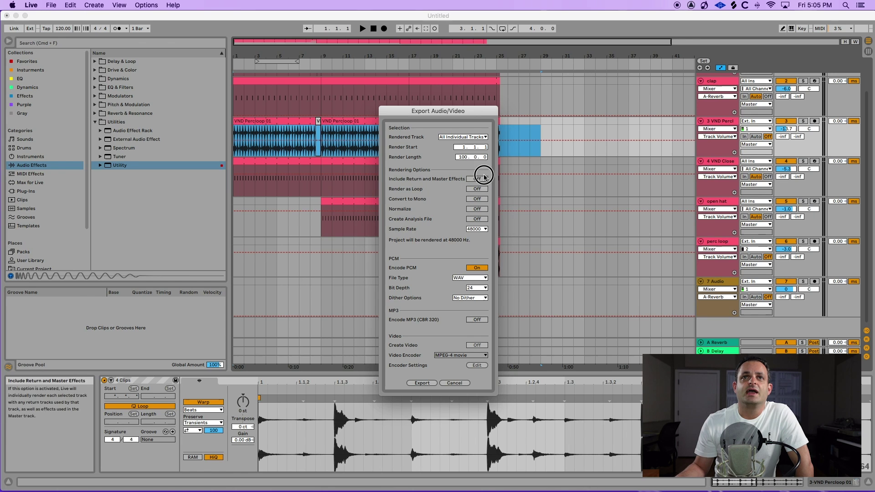
{"action": "left_click", "coordinate": [473, 180]}
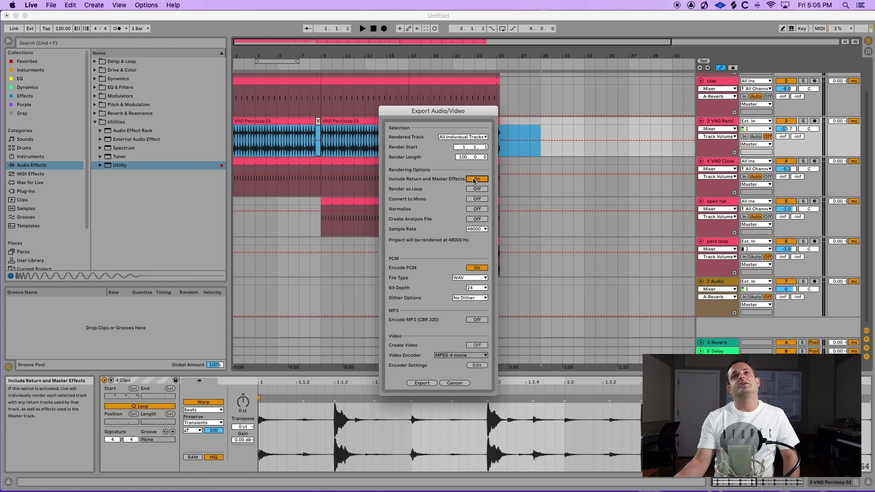
Set Rendered Track to Master and verify it stays selected
{"action": "left_click", "coordinate": [464, 137]}
{"action": "left_click", "coordinate": [461, 145]}
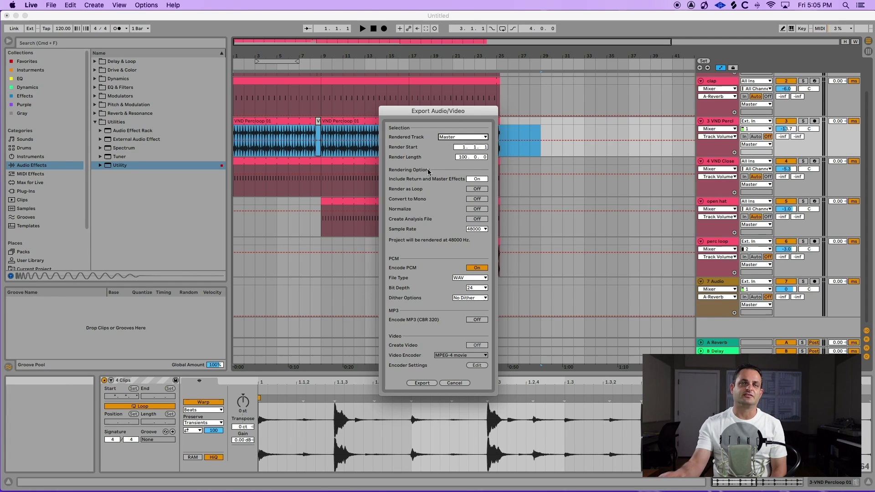
{"action": "left_click", "coordinate": [456, 137]}
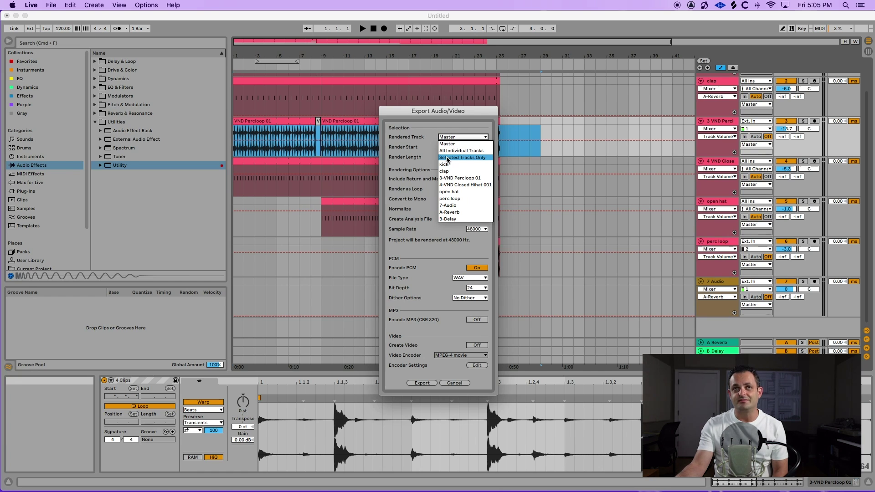
{"action": "left_click", "coordinate": [424, 160]}
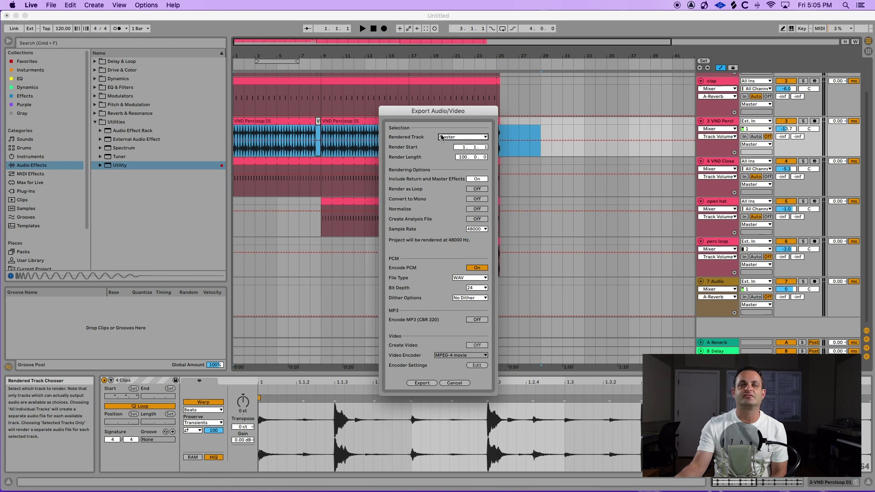
{"action": "left_click", "coordinate": [449, 138]}
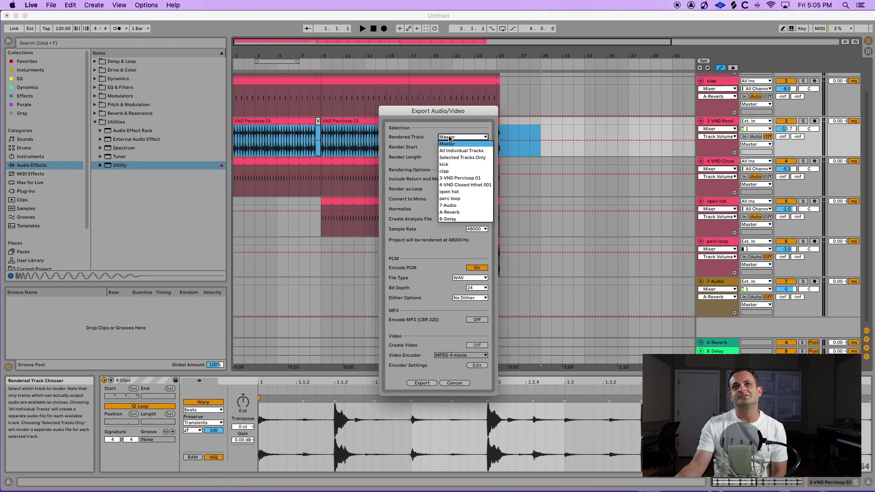
{"action": "left_click", "coordinate": [419, 160]}
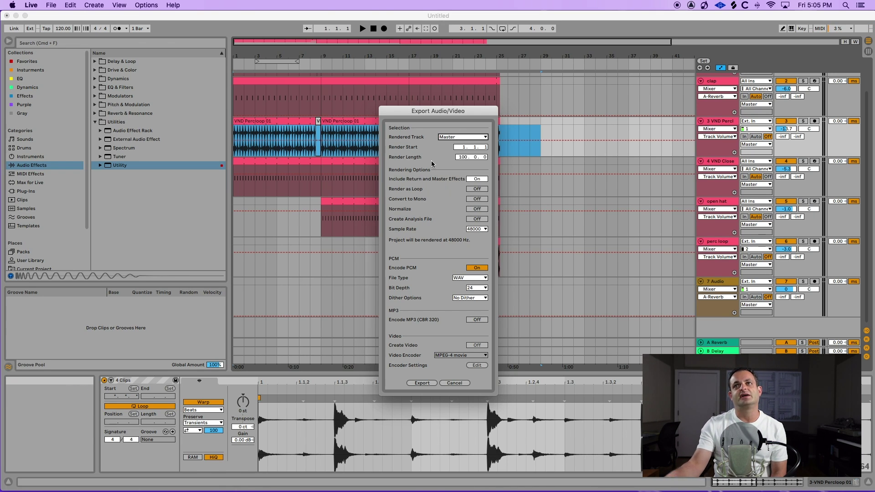
{"action": "left_click", "coordinate": [475, 220]}
{"action": "left_click", "coordinate": [475, 219]}
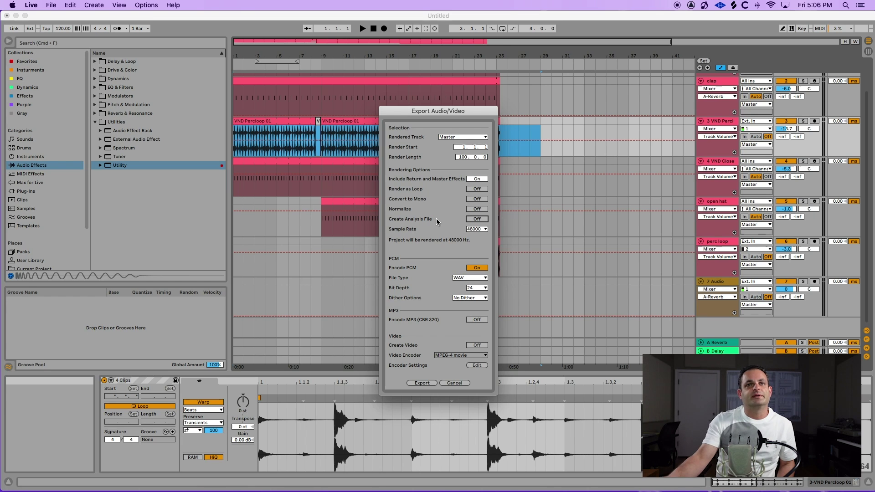
{"action": "left_click", "coordinate": [470, 229]}
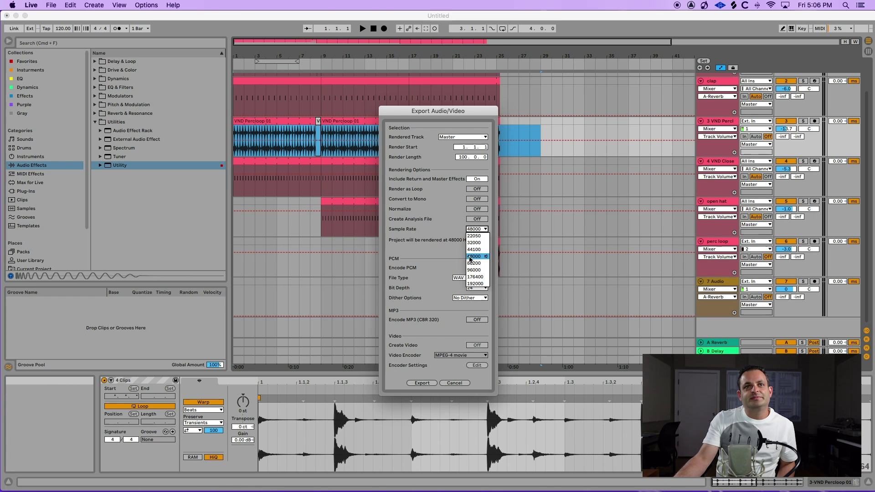
{"action": "left_click", "coordinate": [471, 256]}
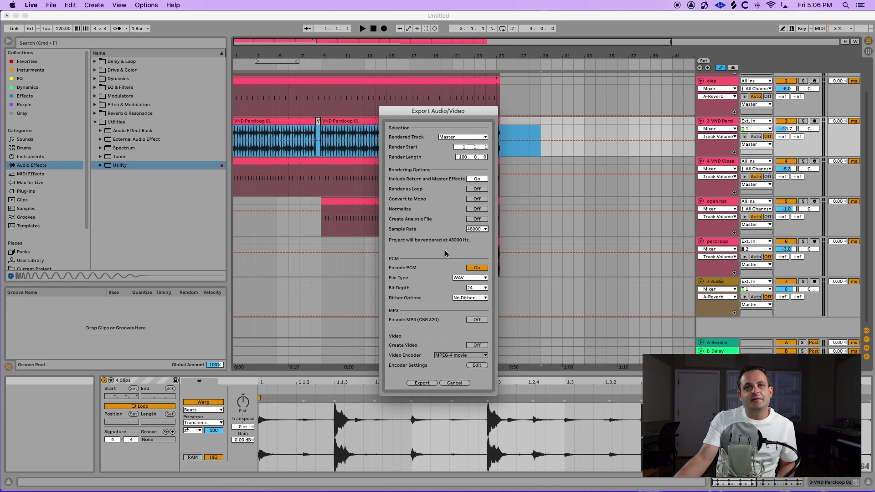
{"action": "left_click", "coordinate": [458, 277]}
{"action": "left_click", "coordinate": [457, 279]}
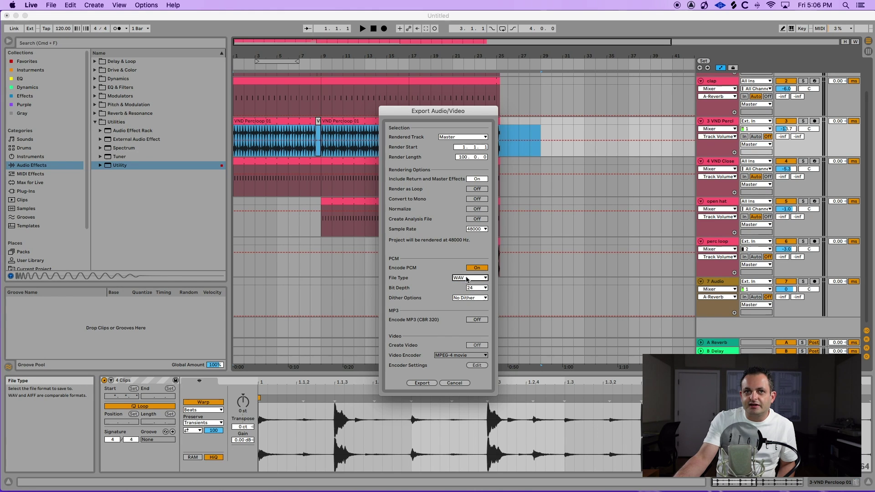
{"action": "left_click", "coordinate": [468, 278]}
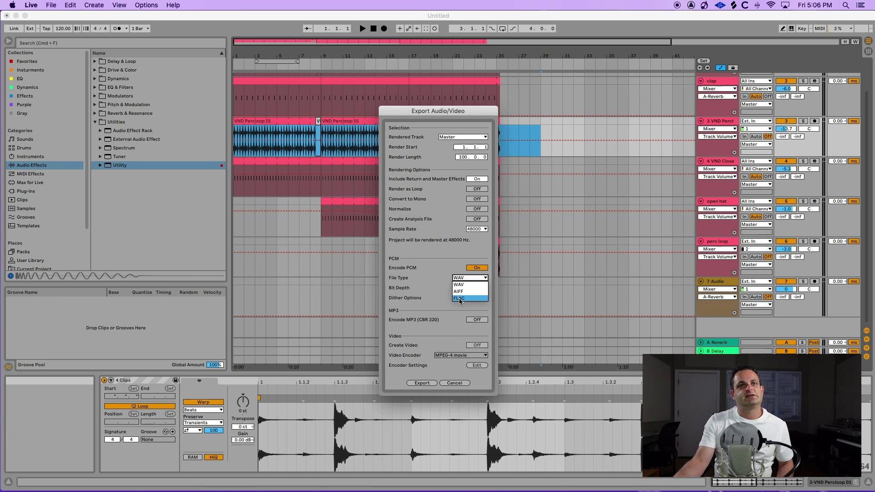
{"action": "left_click", "coordinate": [431, 290]}
{"action": "left_click", "coordinate": [474, 288]}
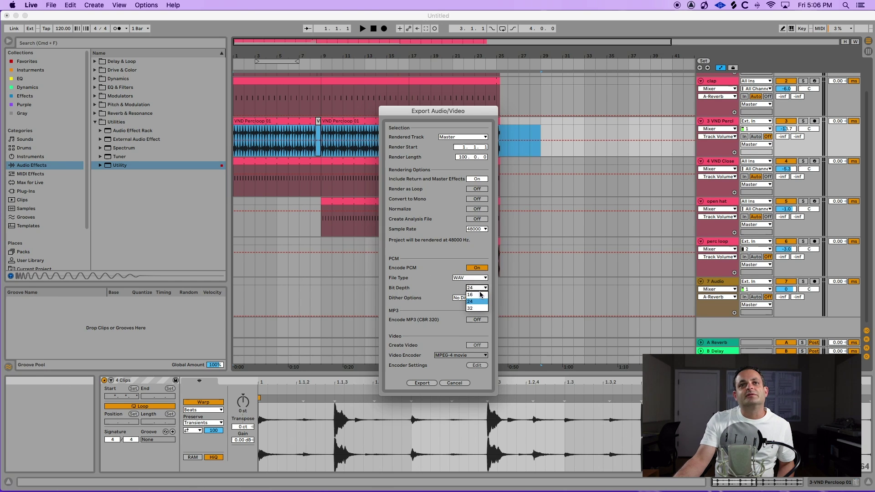
{"action": "left_click", "coordinate": [469, 302]}
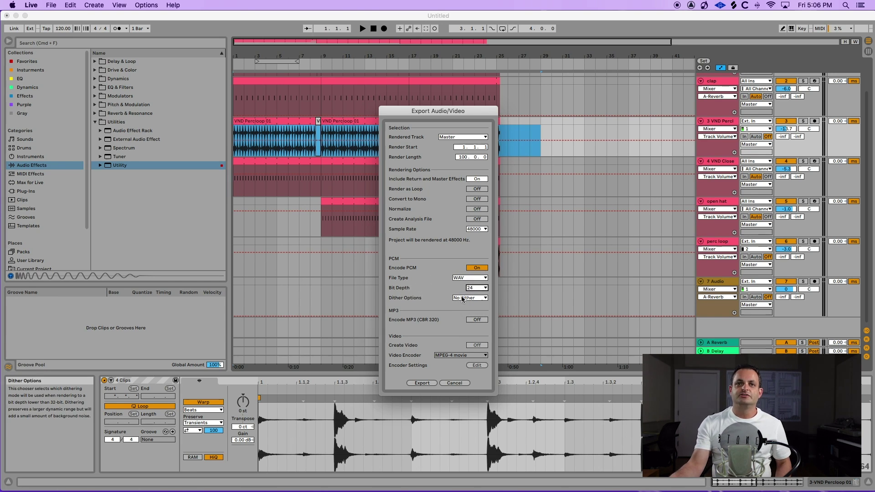
{"action": "left_click", "coordinate": [476, 289]}
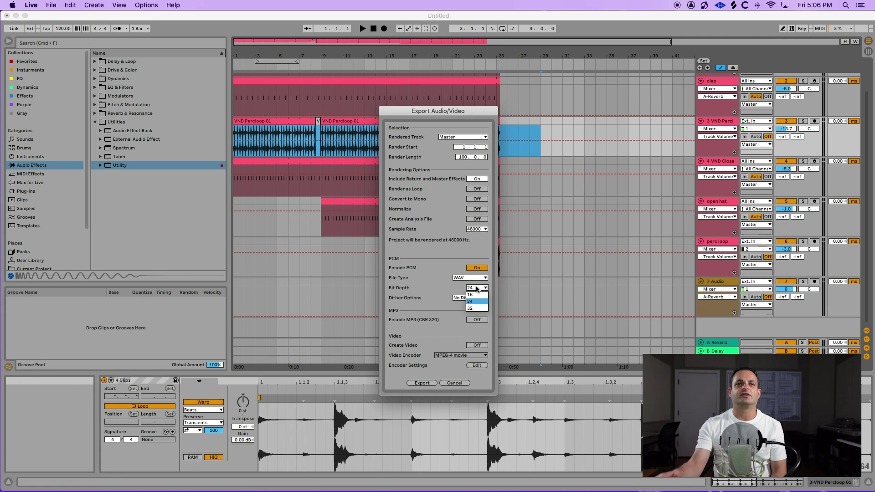
{"action": "left_click", "coordinate": [441, 290]}
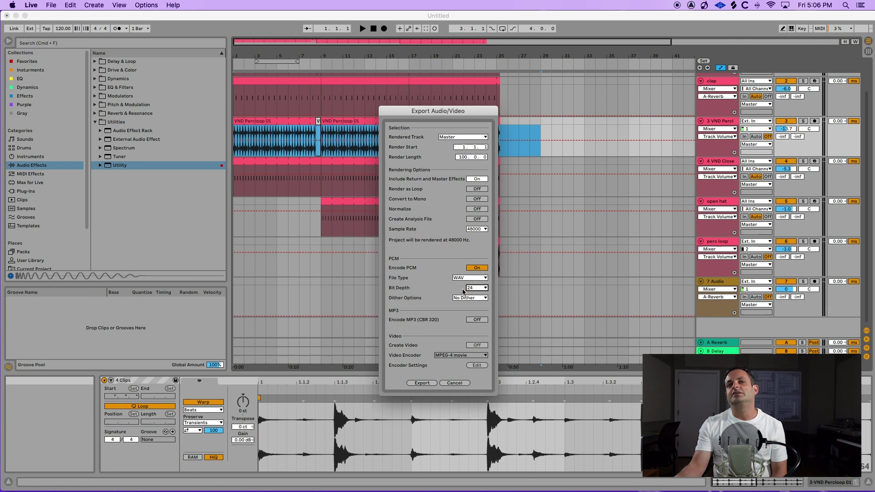
{"action": "left_click", "coordinate": [479, 289]}
{"action": "left_click", "coordinate": [445, 294]}
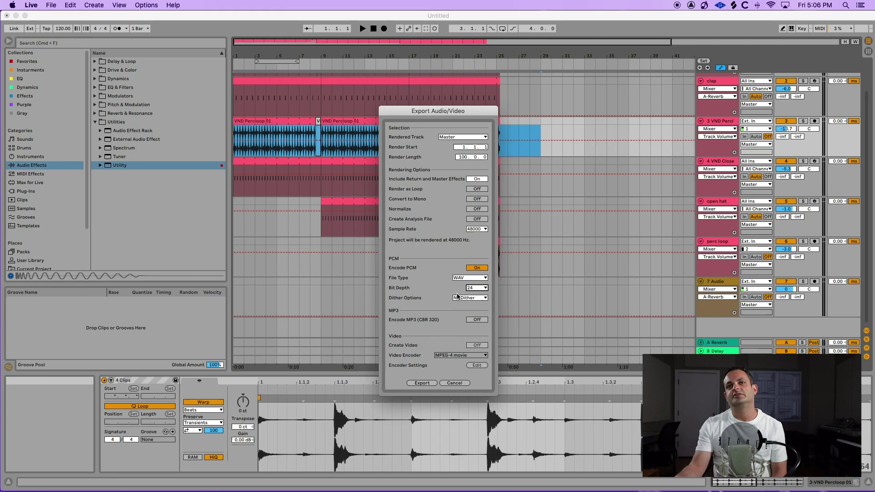
{"action": "left_click", "coordinate": [462, 299]}
{"action": "left_click", "coordinate": [435, 308]}
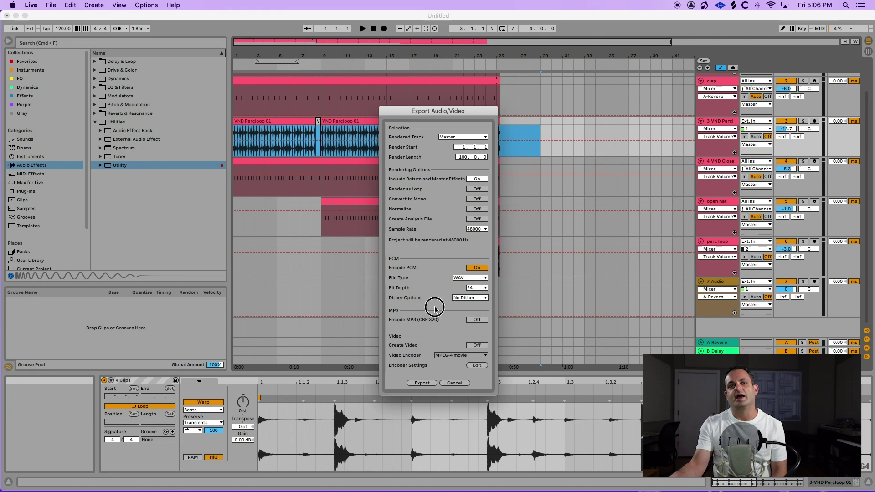
{"action": "left_click", "coordinate": [465, 301]}
{"action": "left_click", "coordinate": [464, 301]}
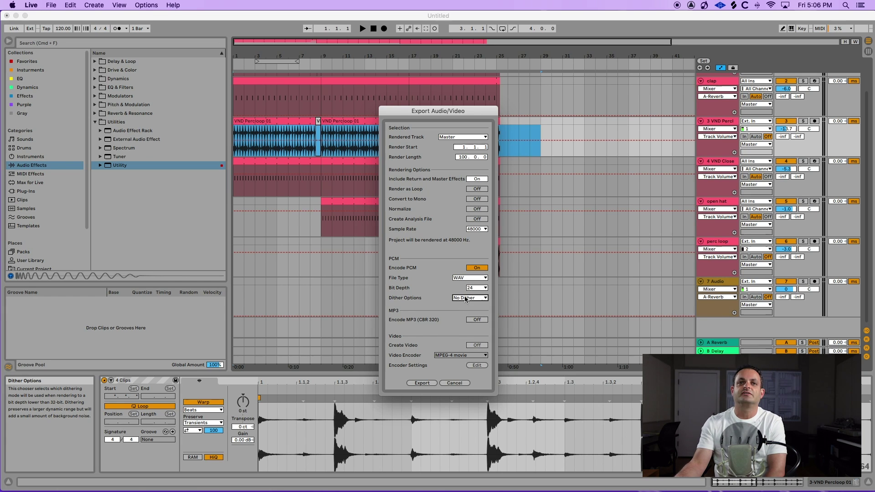